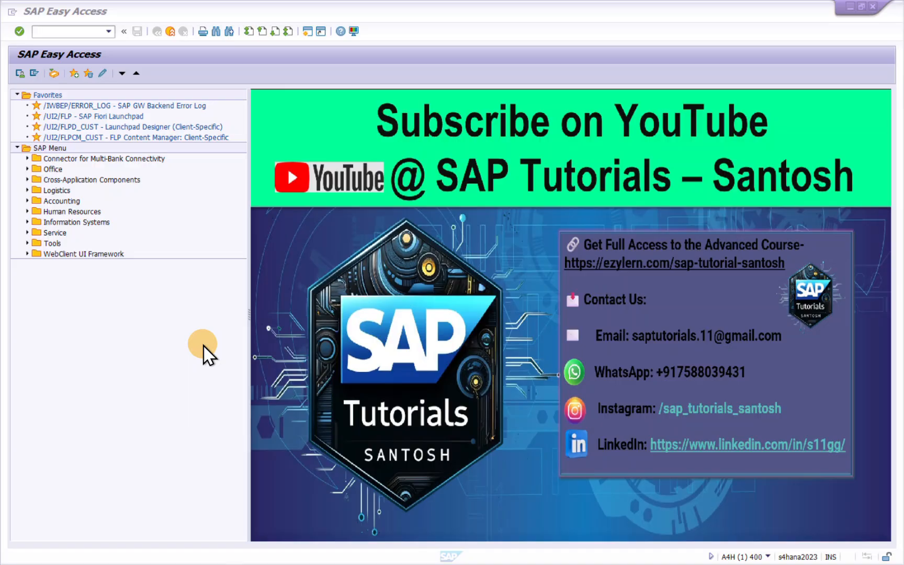
# Start ME31K for supplier 100031, agreement type MK, with validity end 31.12.2025
pyautogui.click(74, 30)
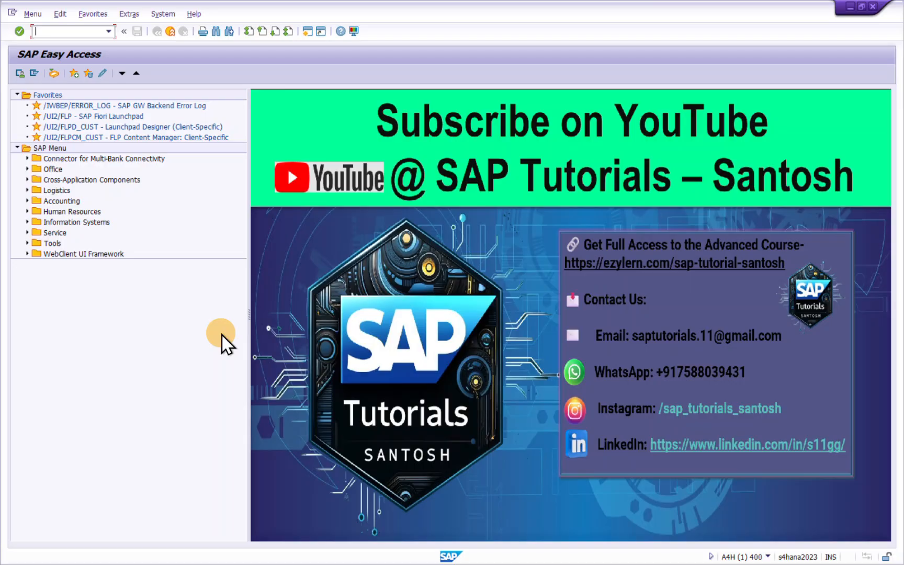
pyautogui.write('ME31')
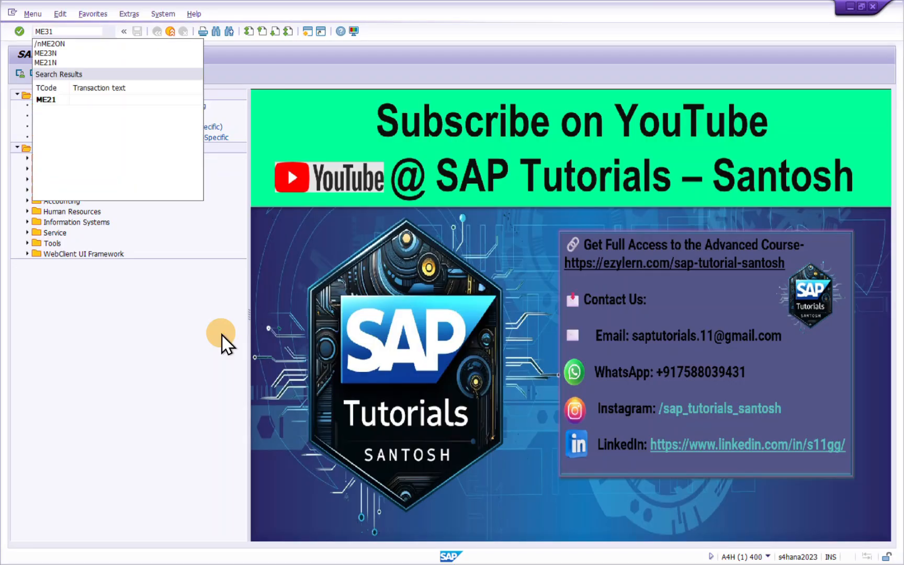
pyautogui.write('N')
pyautogui.press('Return')
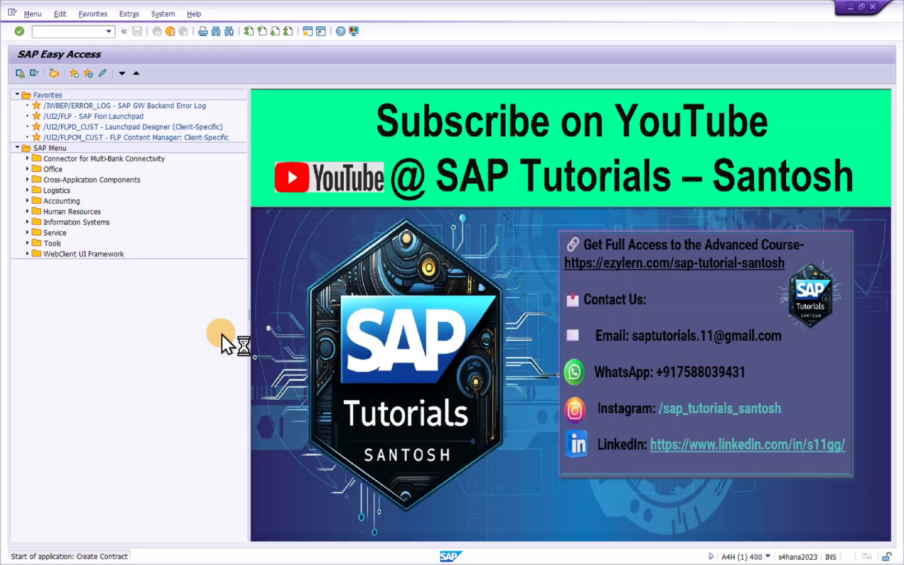
pyautogui.press('BackSpace')
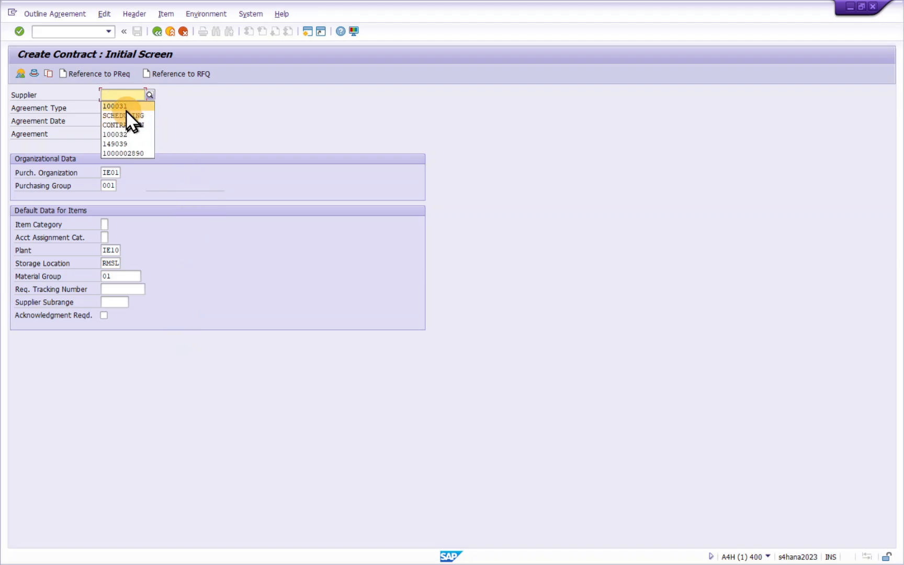
pyautogui.click(124, 107)
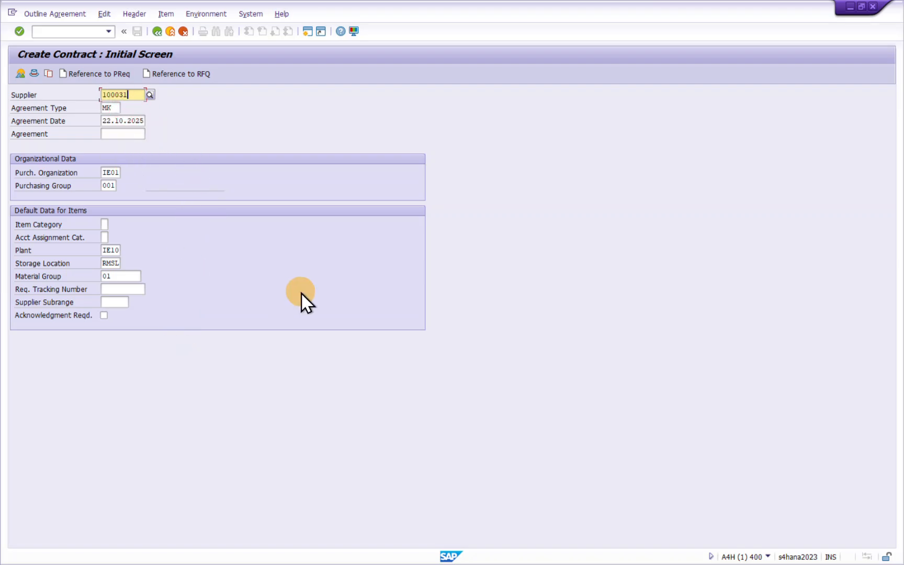
pyautogui.press('Return')
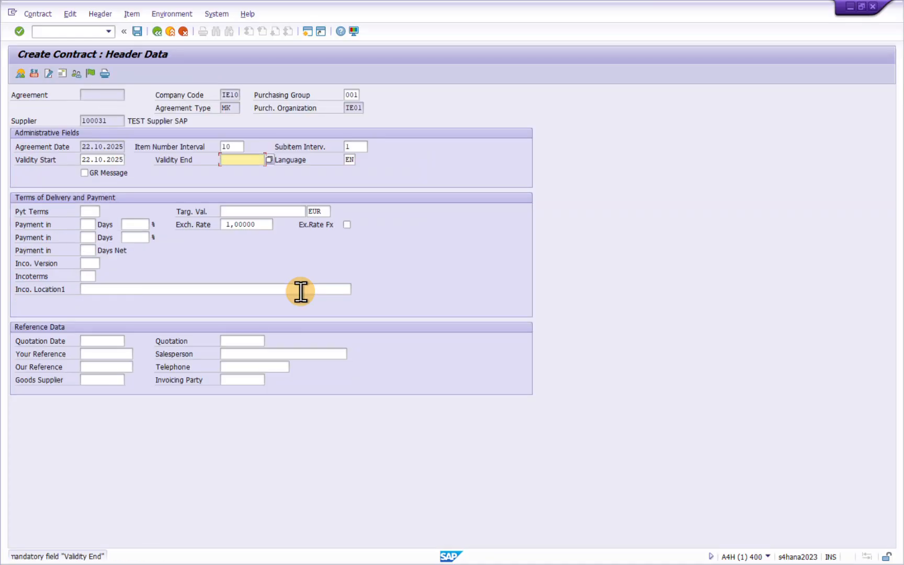
pyautogui.write('31122025')
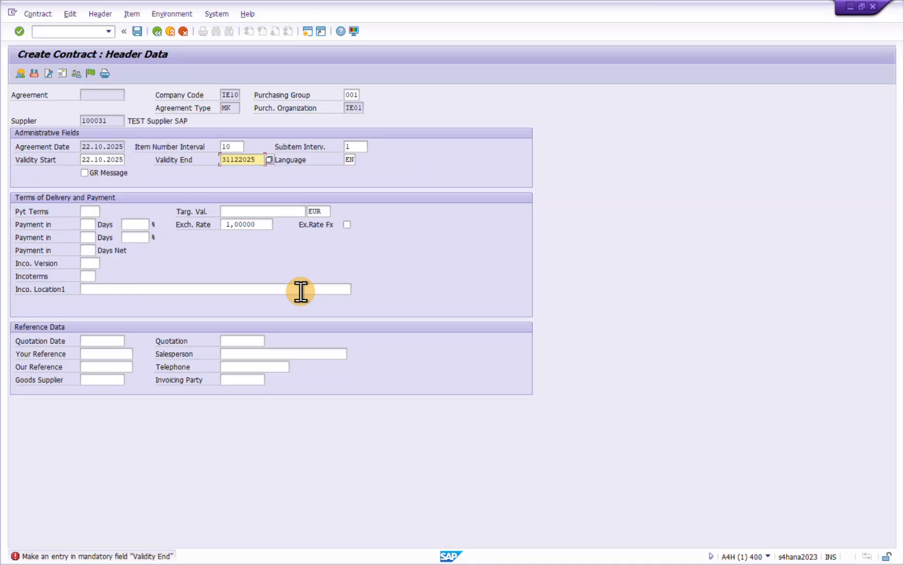
pyautogui.press('Return')
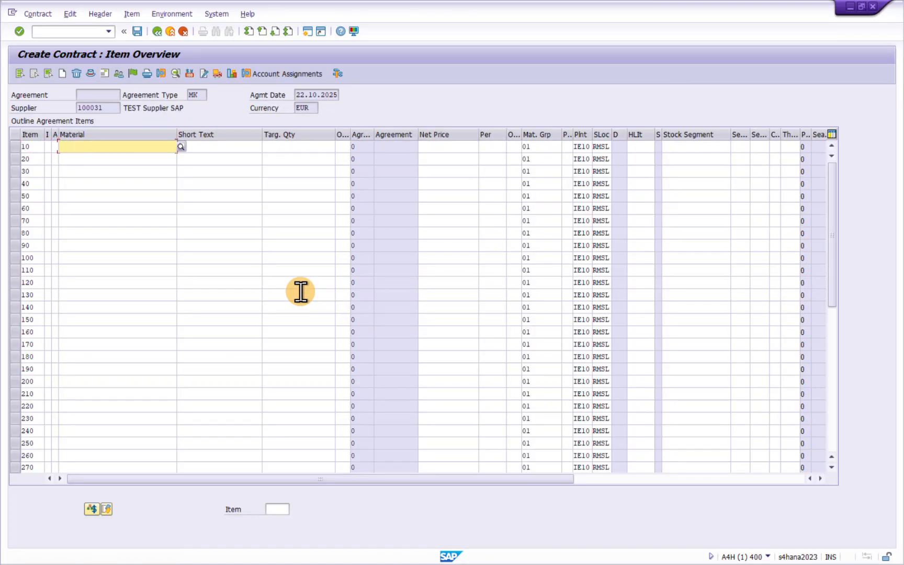
pyautogui.write('10000101')
# Enter item 10: material 10000101, target quantity 100.000, net price 10,00 EUR per 1
pyautogui.press('Tab')
pyautogui.press('Tab')
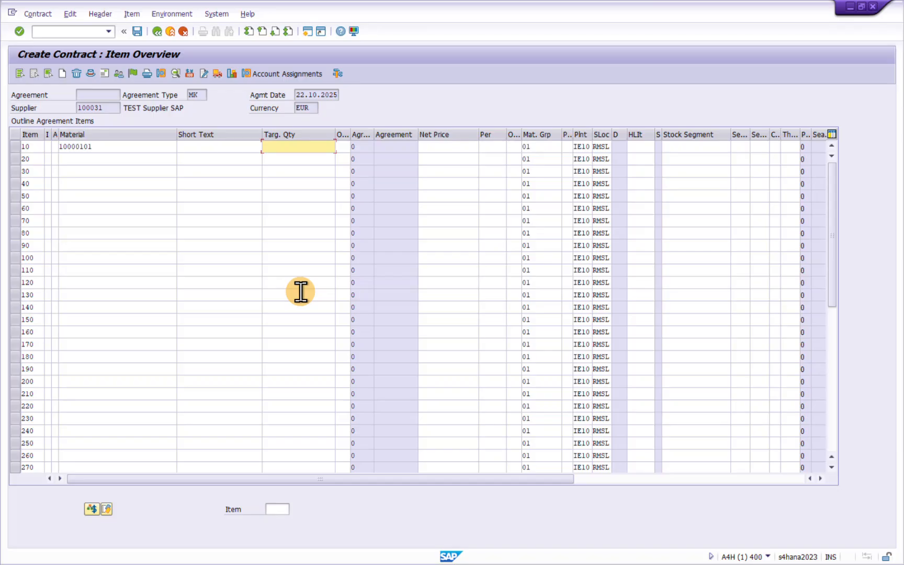
pyautogui.write('100000')
pyautogui.press('Tab')
pyautogui.press('Tab')
pyautogui.press('Tab')
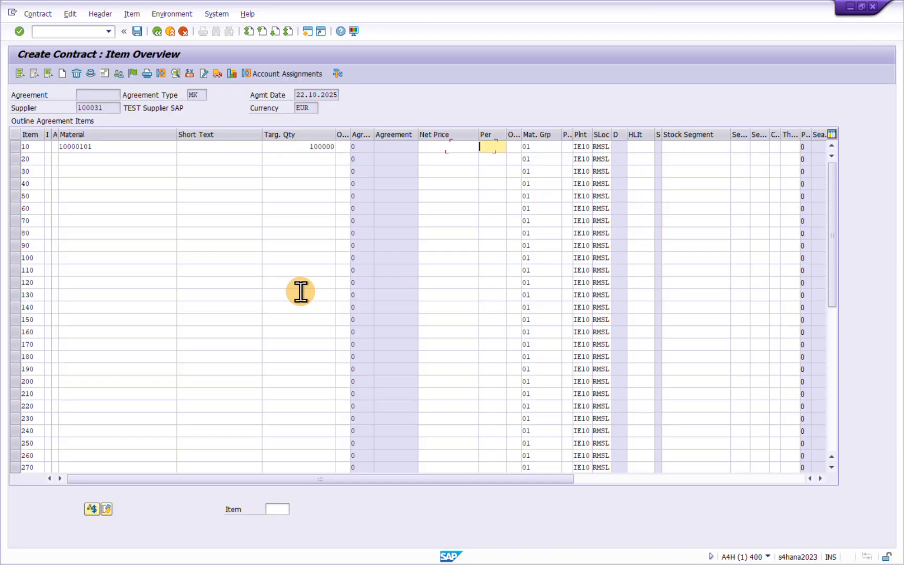
pyautogui.hotkey('shift', 'Tab')
pyautogui.write('10')
pyautogui.press('Tab')
pyautogui.write('1')
pyautogui.press('Tab')
pyautogui.press('Return')
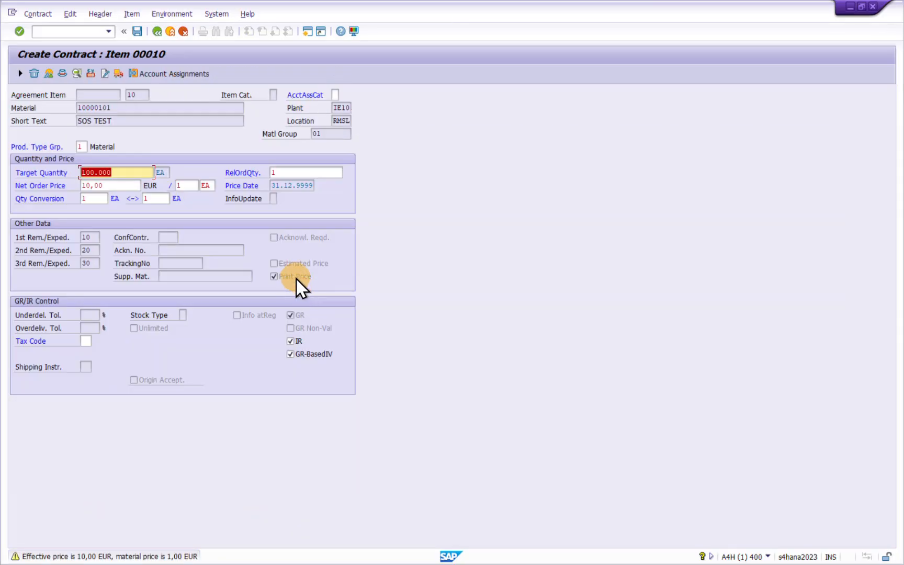
pyautogui.press('Return')
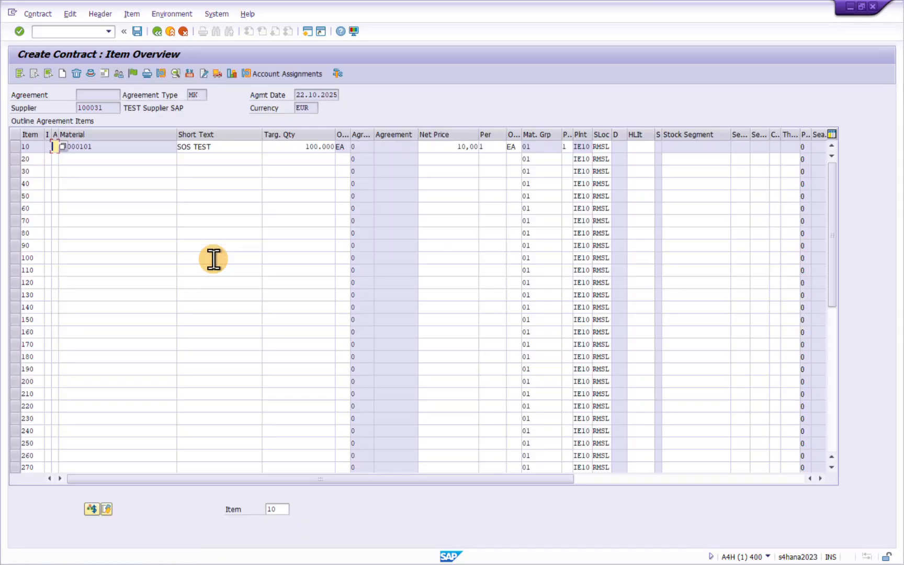
pyautogui.click(138, 34)
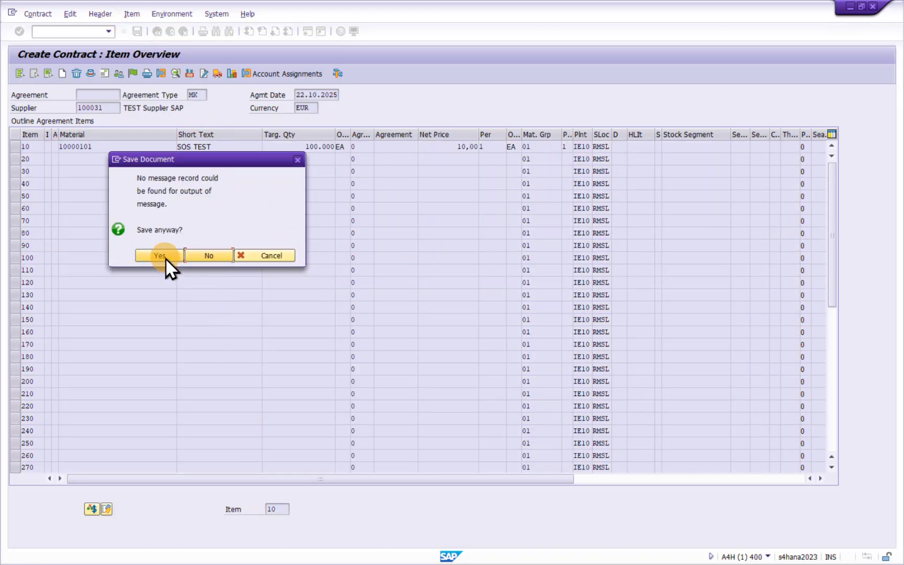
pyautogui.click(165, 257)
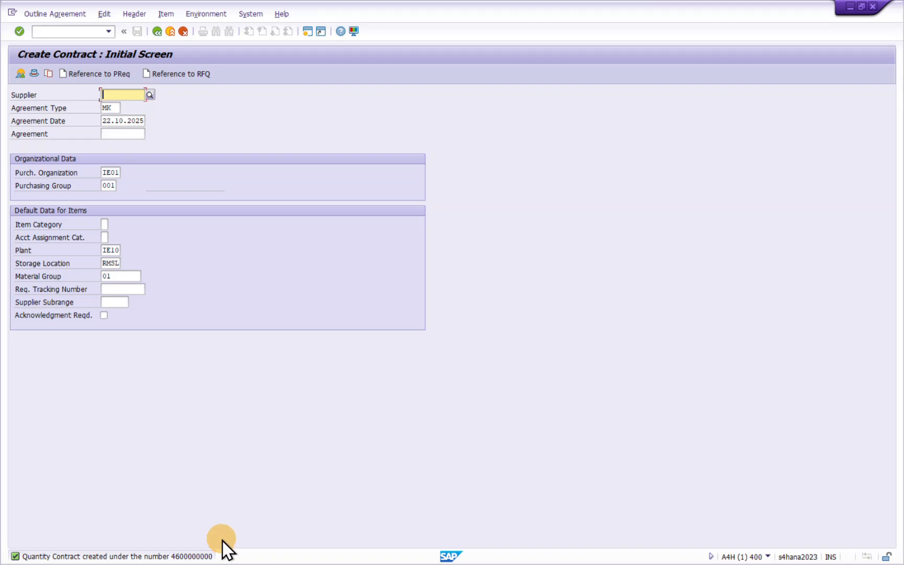
# Exit ME31K, capture a screenshot of the update-canceled express message, and dismiss it
pyautogui.click(159, 33)
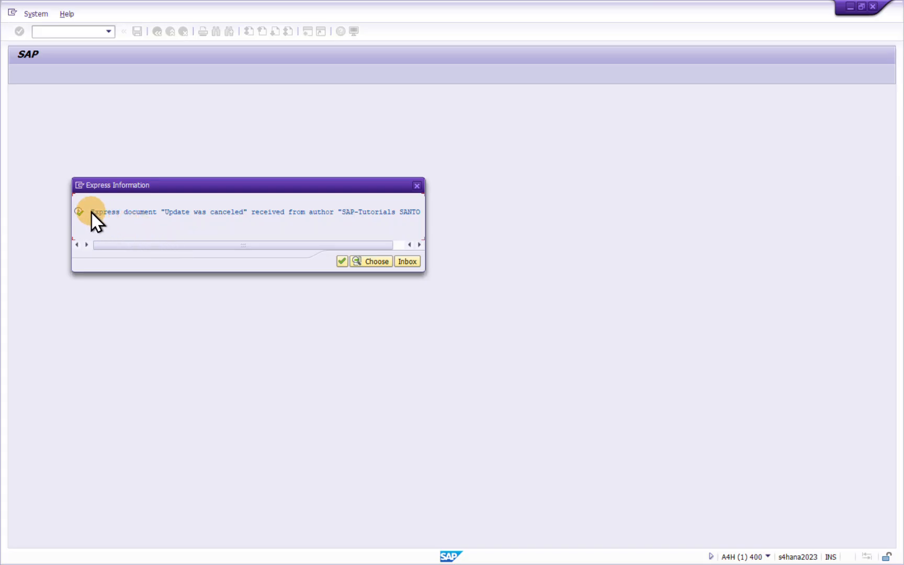
pyautogui.moveTo(89, 212); pyautogui.dragTo(271, 209)
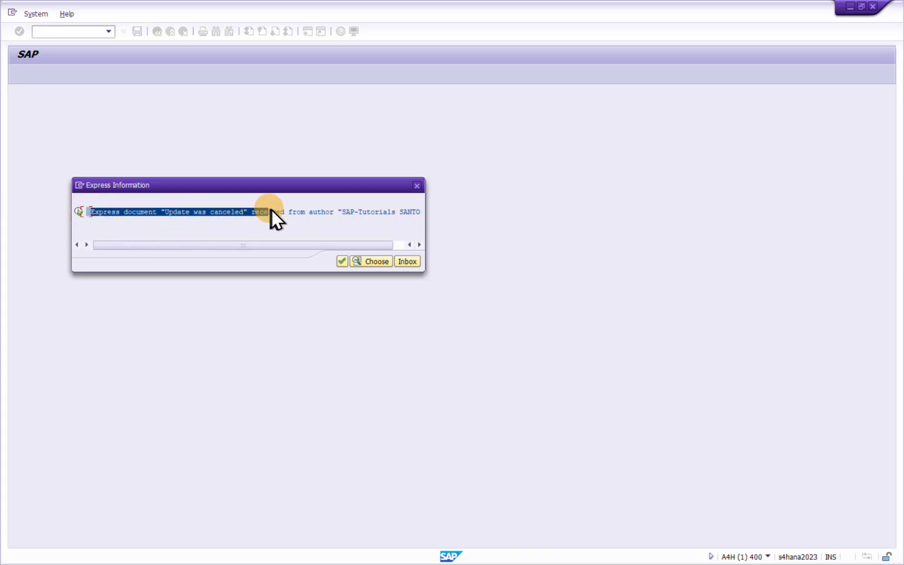
pyautogui.click(335, 212)
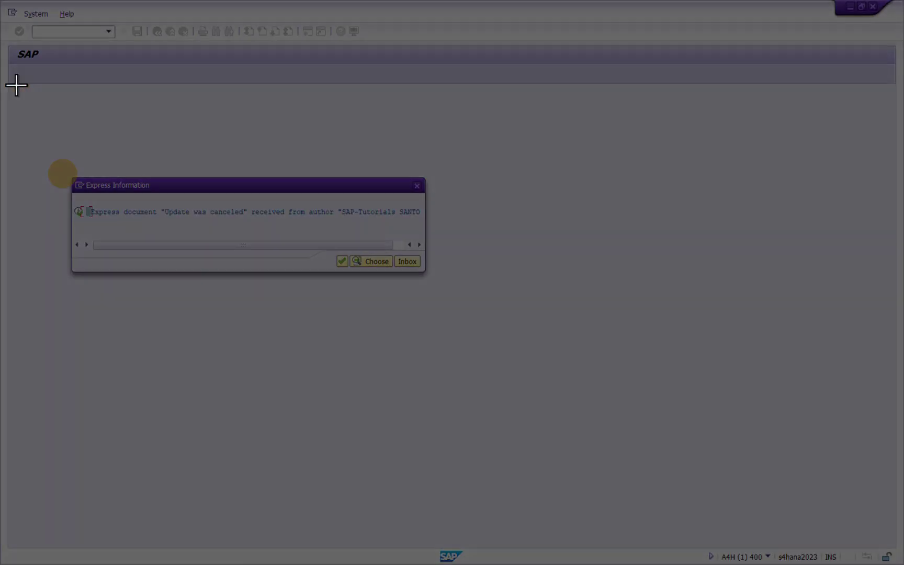
pyautogui.moveTo(16, 85); pyautogui.dragTo(793, 456)
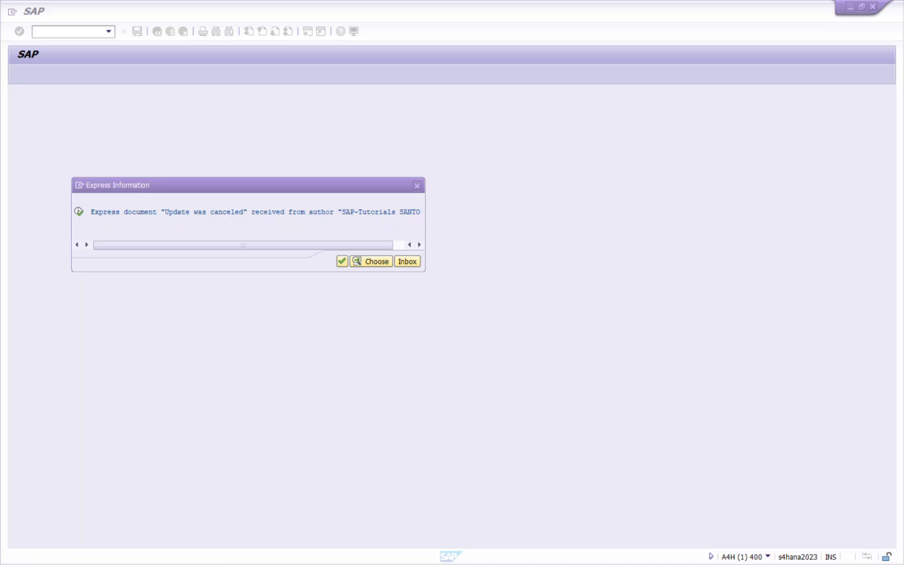
pyautogui.click(415, 187)
# Run SPRO and expand Materials Management > Purchasing > Contract in the customizing guide
pyautogui.click(82, 31)
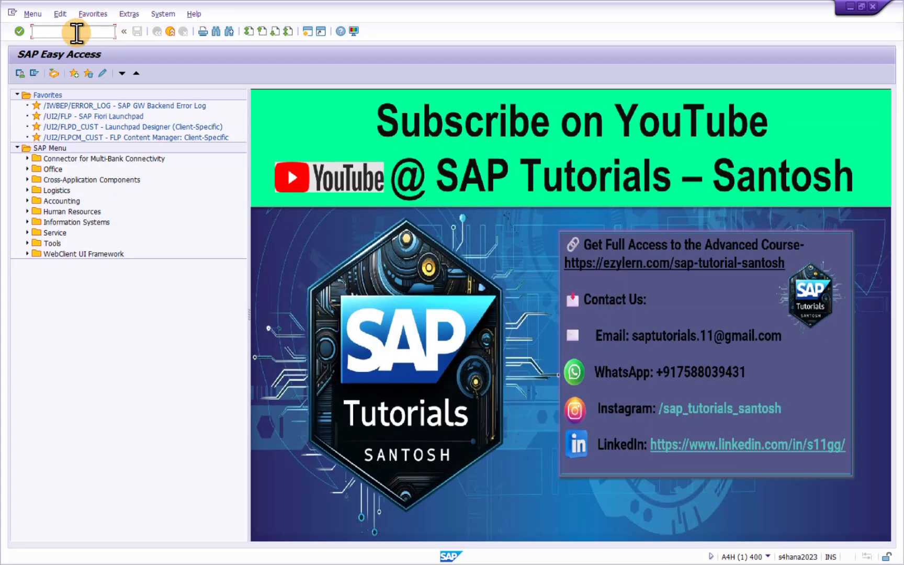
pyautogui.write('se16')
pyautogui.press('Return')
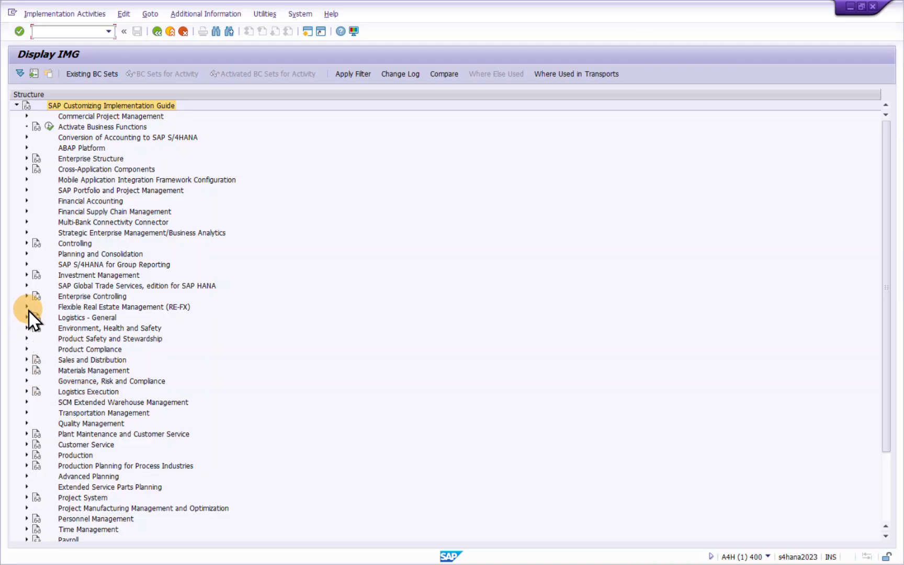
pyautogui.click(27, 370)
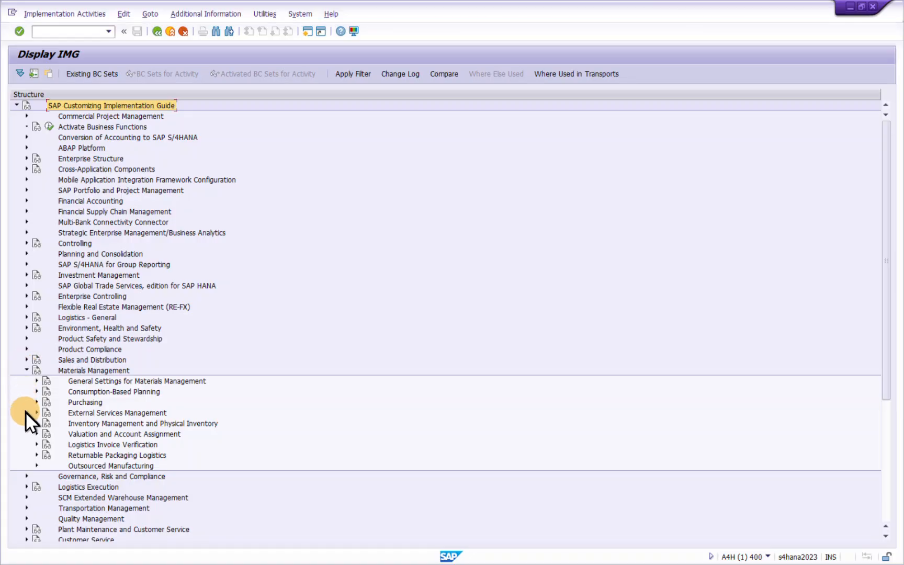
pyautogui.click(37, 402)
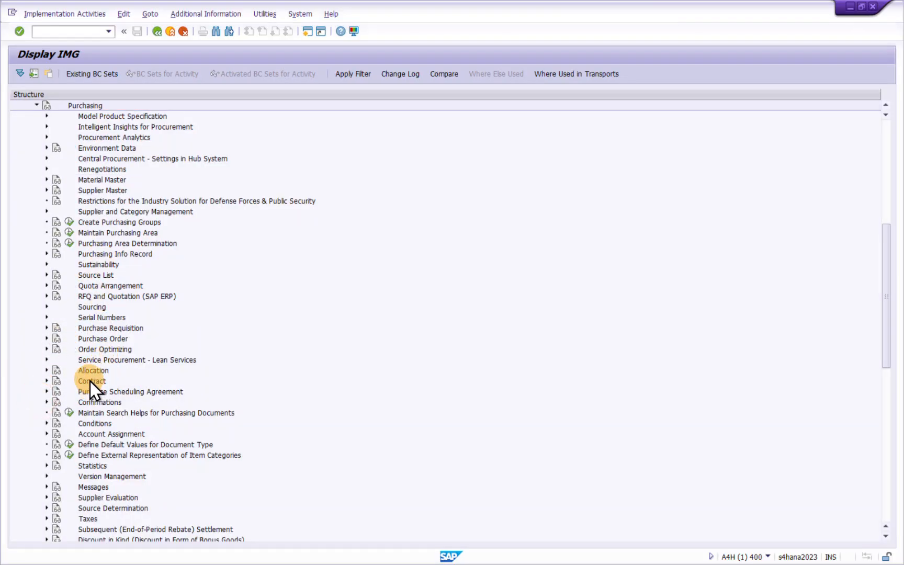
pyautogui.click(47, 379)
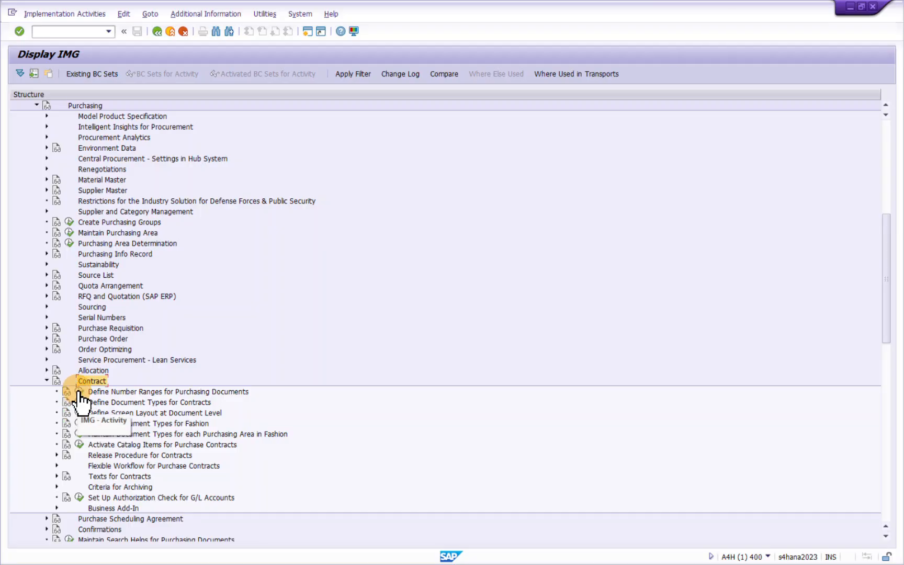
pyautogui.click(78, 390)
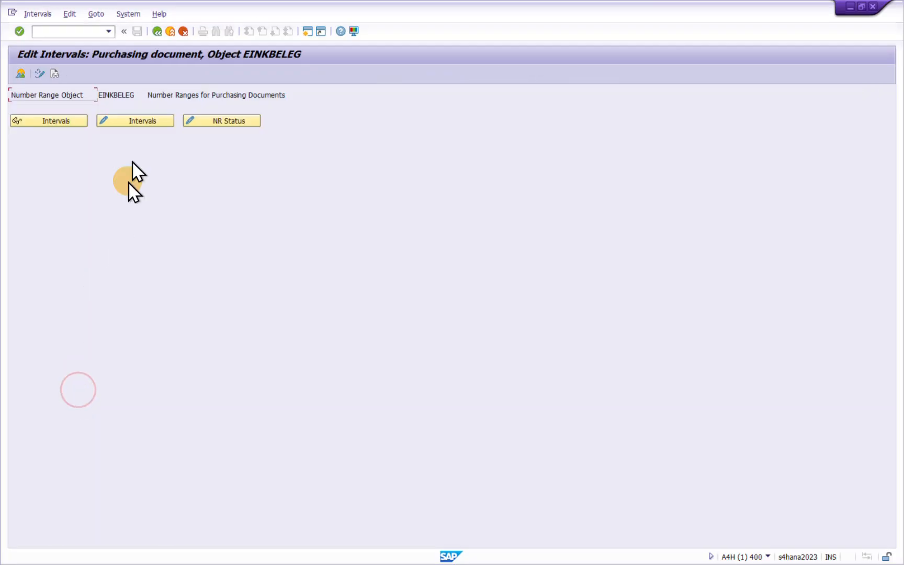
pyautogui.click(62, 122)
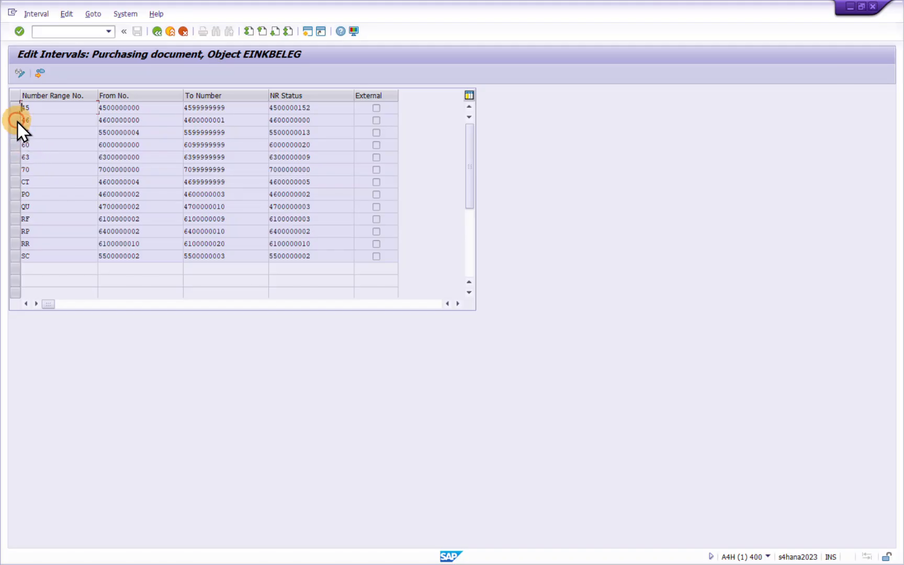
pyautogui.click(46, 120)
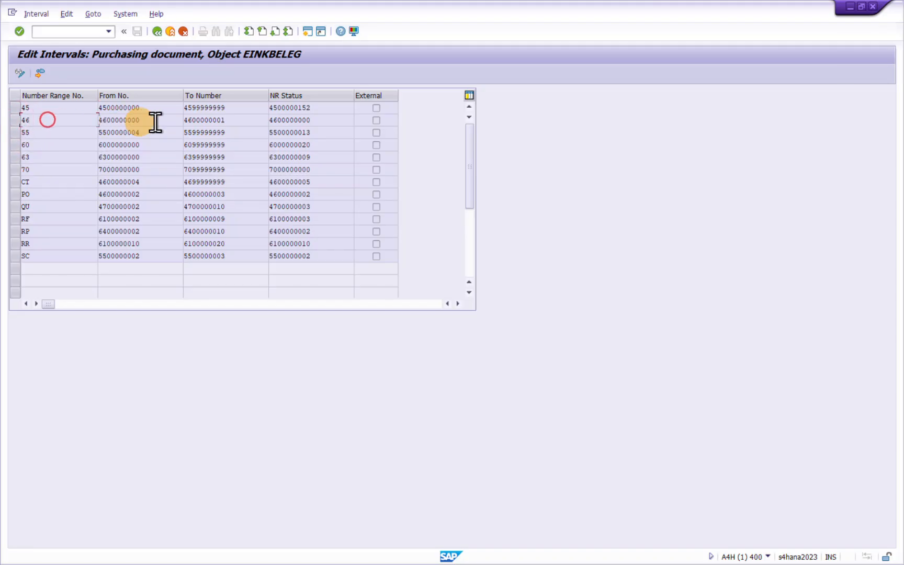
pyautogui.click(120, 120)
pyautogui.moveTo(231, 119); pyautogui.dragTo(99, 120)
pyautogui.moveTo(226, 120); pyautogui.dragTo(180, 120)
pyautogui.moveTo(325, 121); pyautogui.dragTo(270, 119)
pyautogui.click(21, 122)
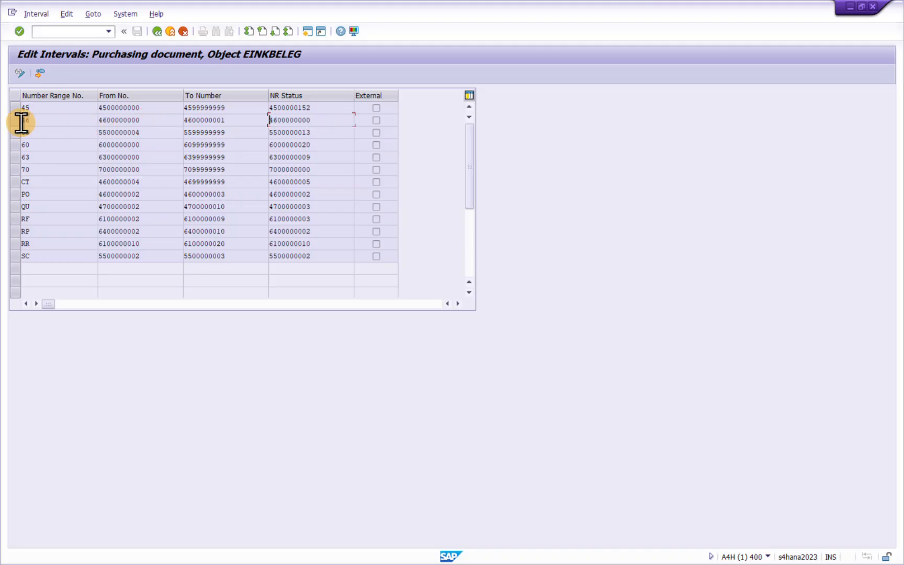
pyautogui.click(156, 31)
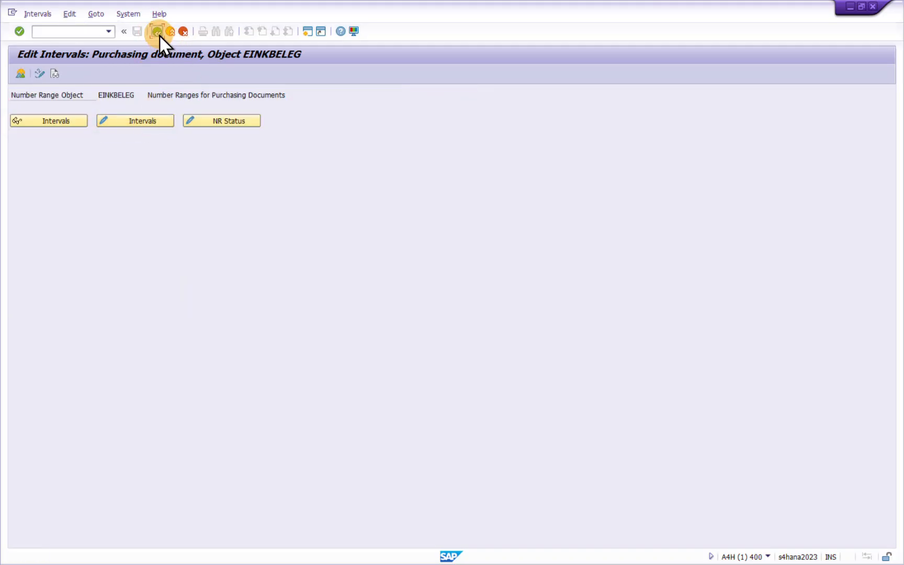
# Open Define Document Types for Contracts and select the MK and WK contract types
pyautogui.click(157, 31)
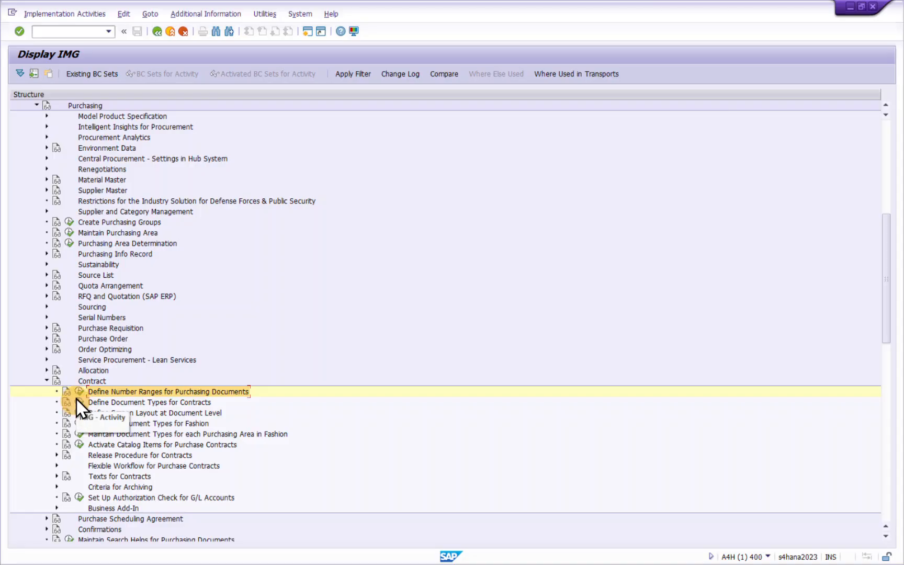
pyautogui.doubleClick(80, 404)
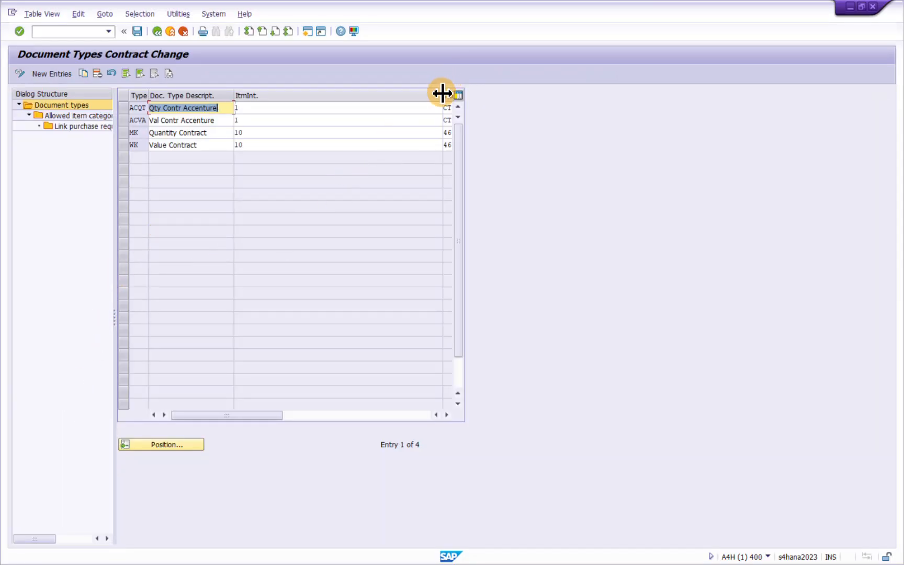
pyautogui.moveTo(442, 95); pyautogui.dragTo(299, 95)
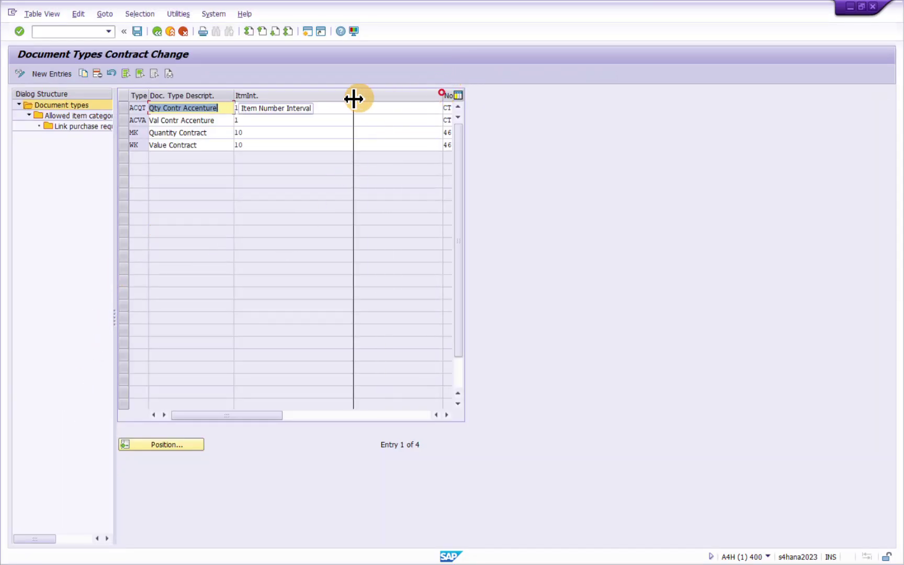
pyautogui.click(124, 132)
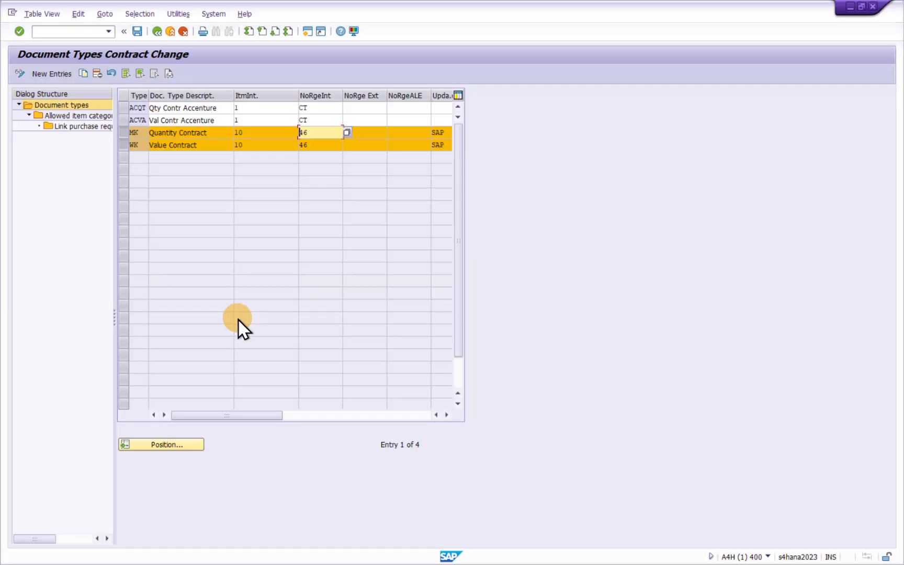
# Change MK and WK internal number range from 46 to CT and save to the customizing request
pyautogui.press('Delete')
pyautogui.press('Delete')
pyautogui.write('CT')
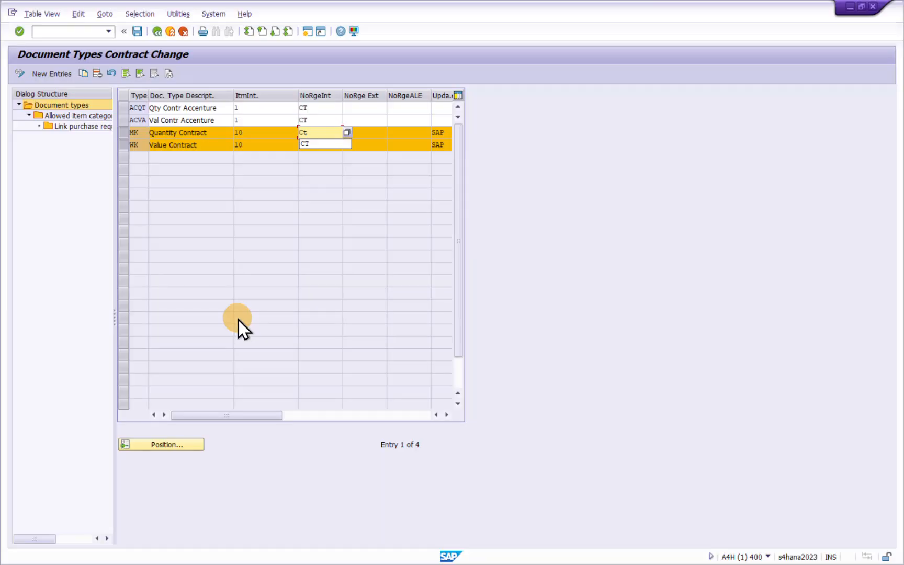
pyautogui.click(318, 144)
pyautogui.press('Delete')
pyautogui.press('Delete')
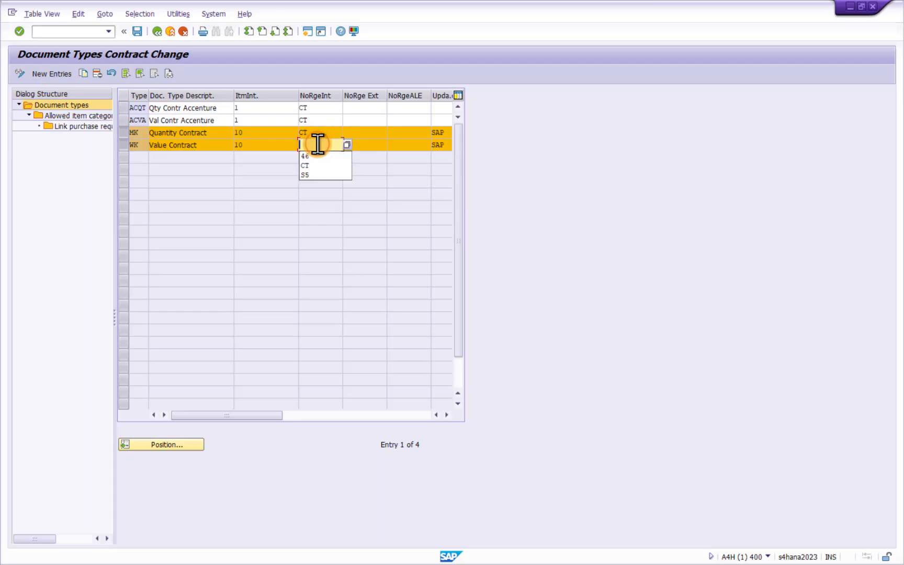
pyautogui.write('CT')
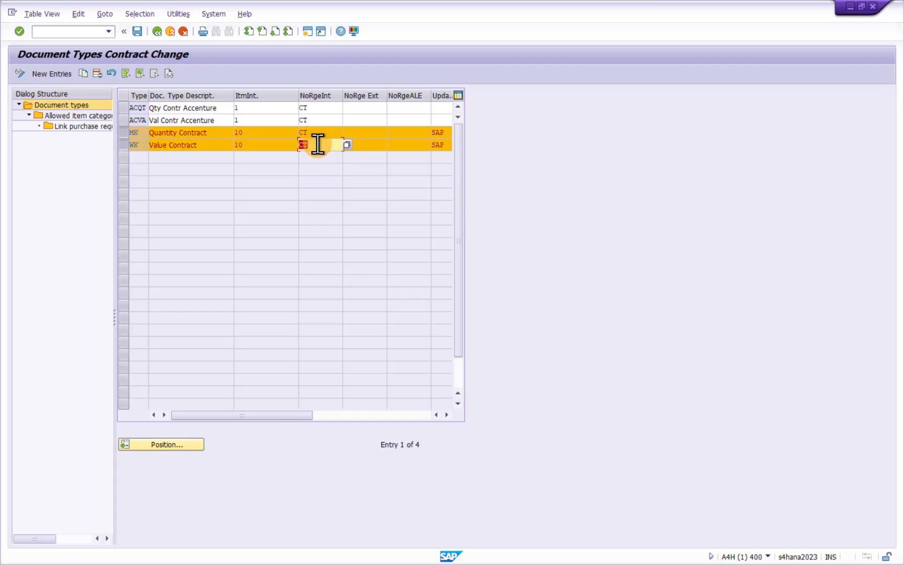
pyautogui.click(136, 31)
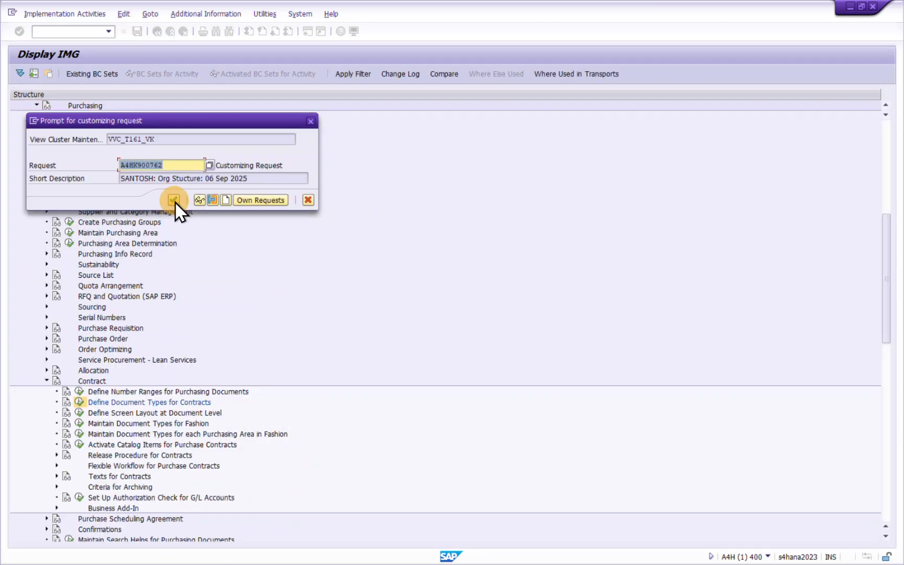
pyautogui.click(174, 200)
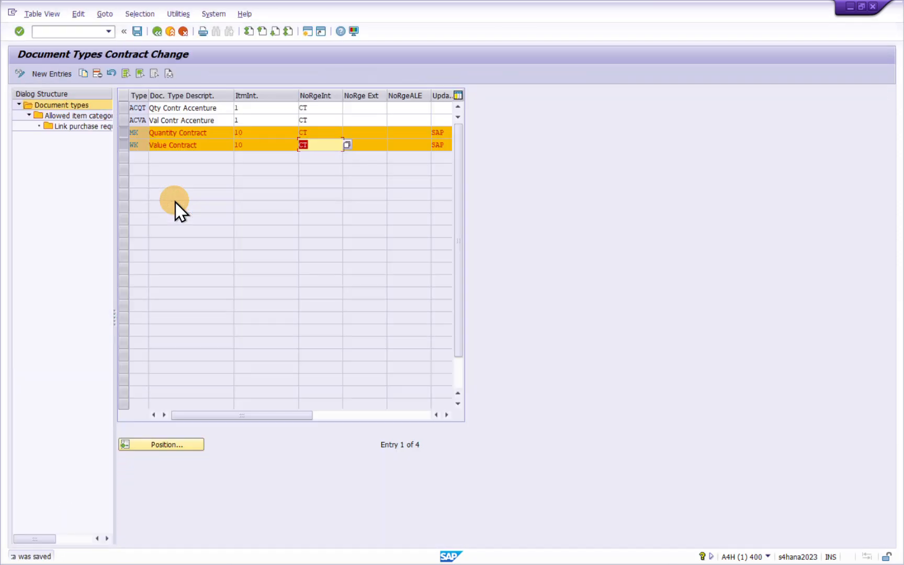
pyautogui.click(159, 33)
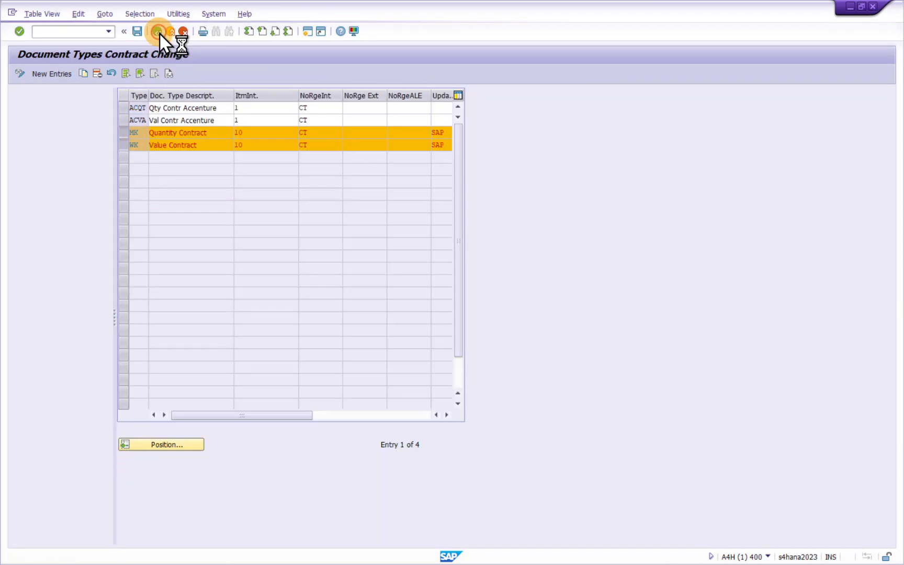
pyautogui.doubleClick(79, 391)
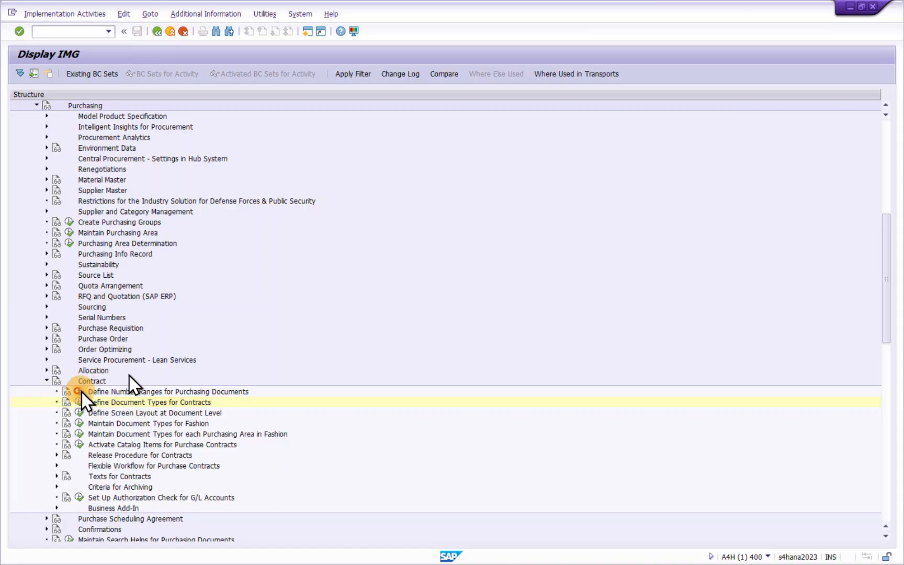
pyautogui.click(56, 121)
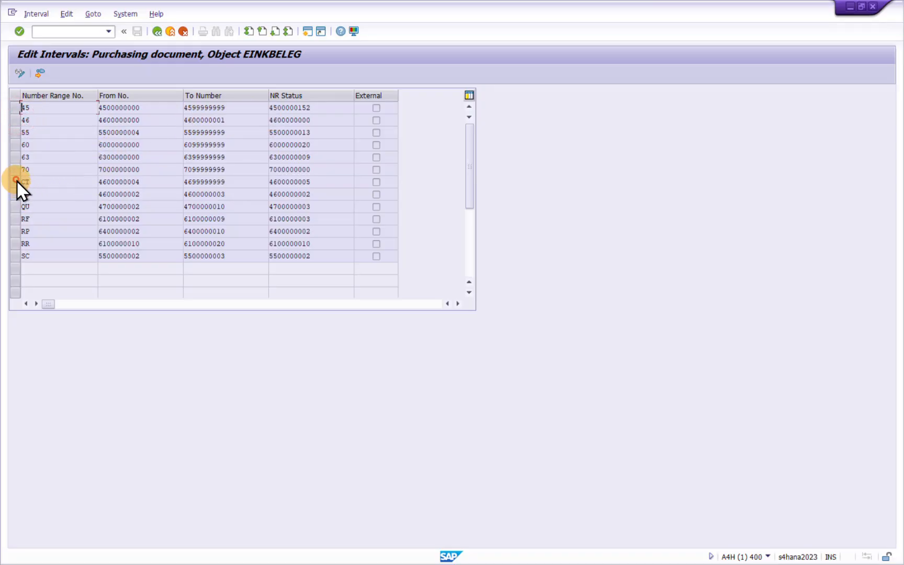
pyautogui.click(118, 181)
pyautogui.moveTo(147, 182); pyautogui.dragTo(92, 183)
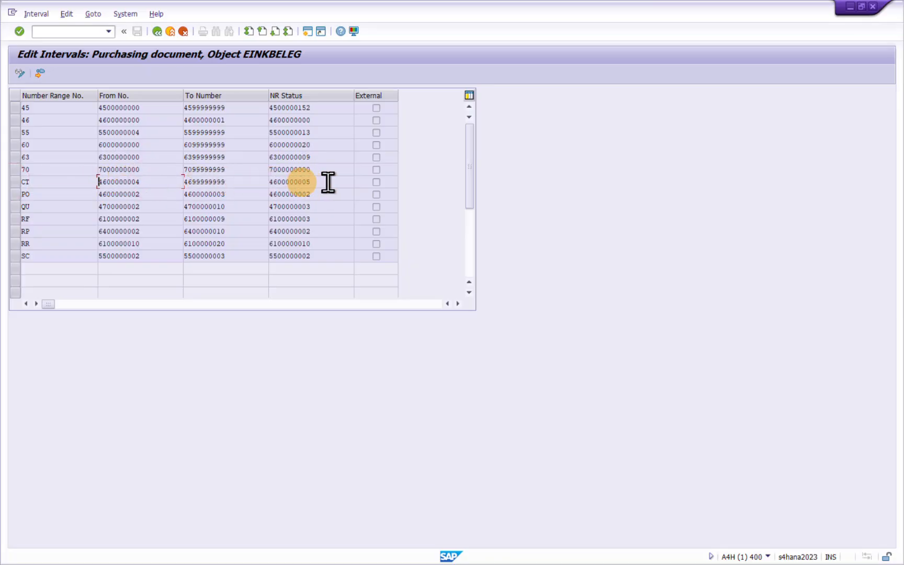
pyautogui.moveTo(328, 182); pyautogui.dragTo(280, 183)
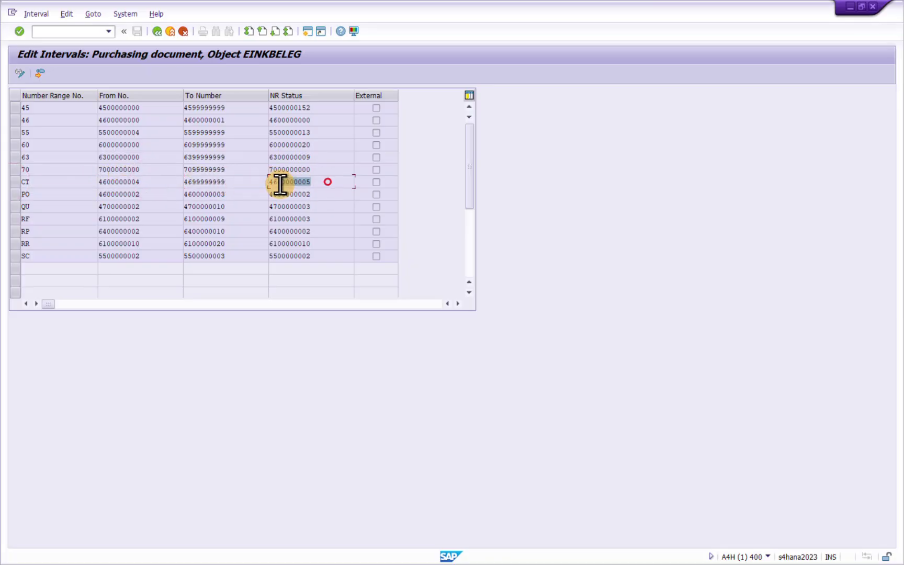
pyautogui.click(171, 31)
# Run ME31K again and pick supplier 100031 from the history list
pyautogui.click(171, 31)
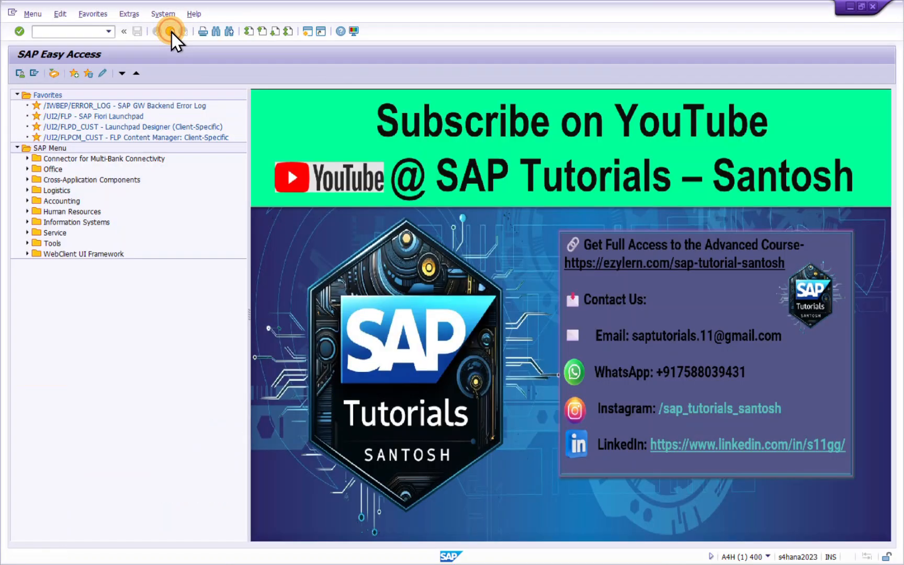
pyautogui.click(62, 32)
pyautogui.write('ME31K')
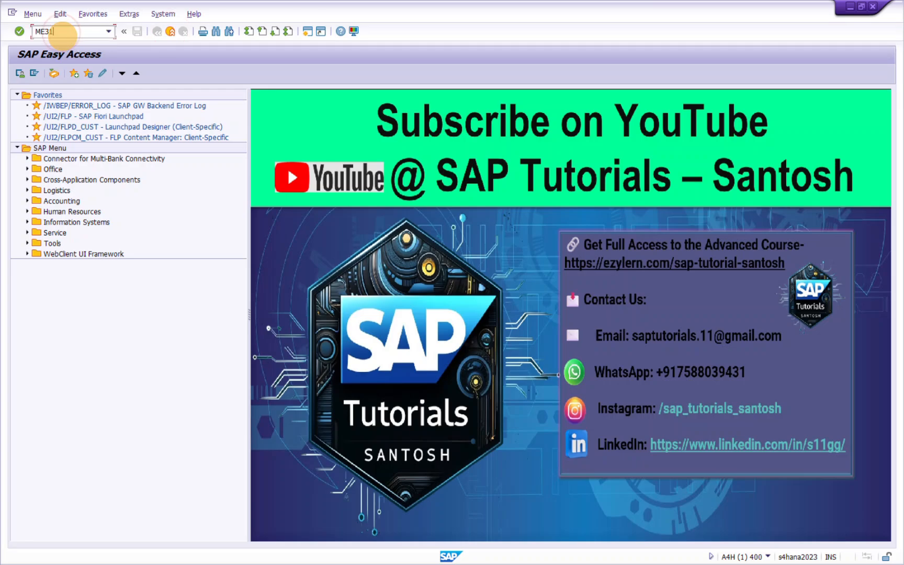
pyautogui.press('Return')
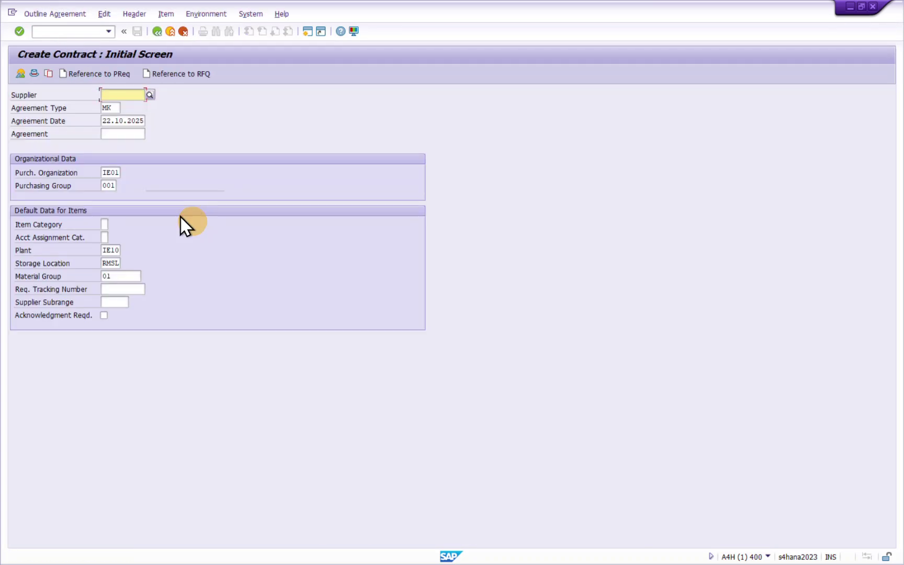
pyautogui.click(122, 94)
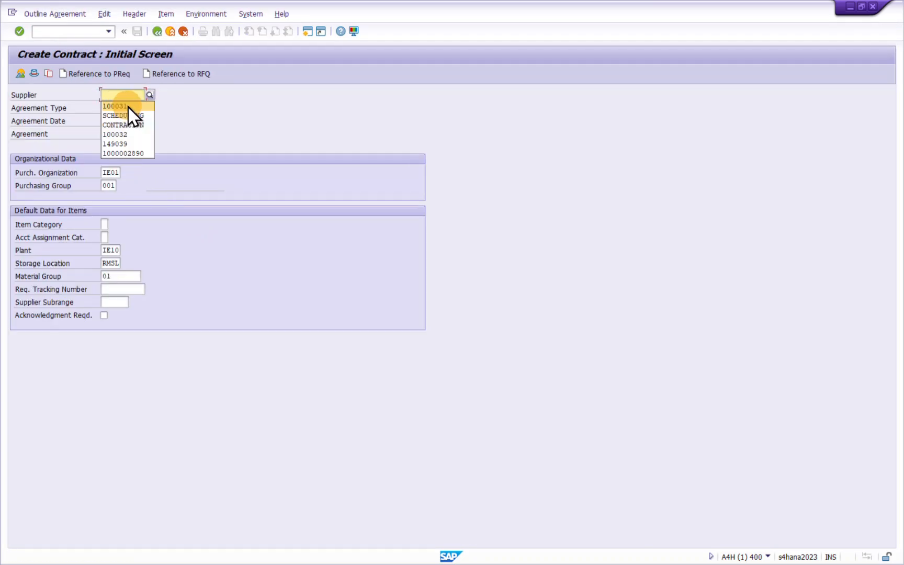
pyautogui.click(128, 107)
# Set validity end 31.12.2025 and fill item 10 with material 10000101 from history
pyautogui.press('Return')
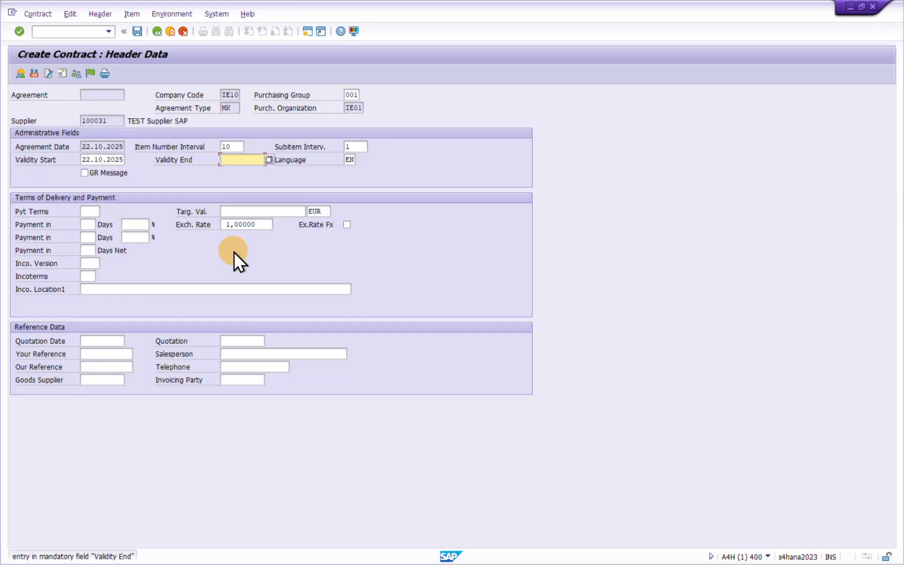
pyautogui.click(254, 178)
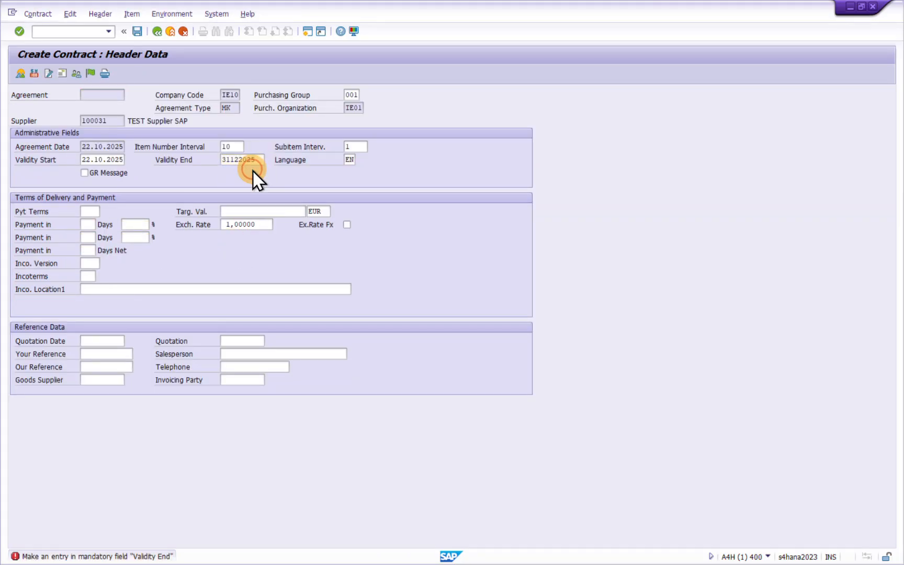
pyautogui.press('Return')
pyautogui.press('Tab')
pyautogui.press('Tab')
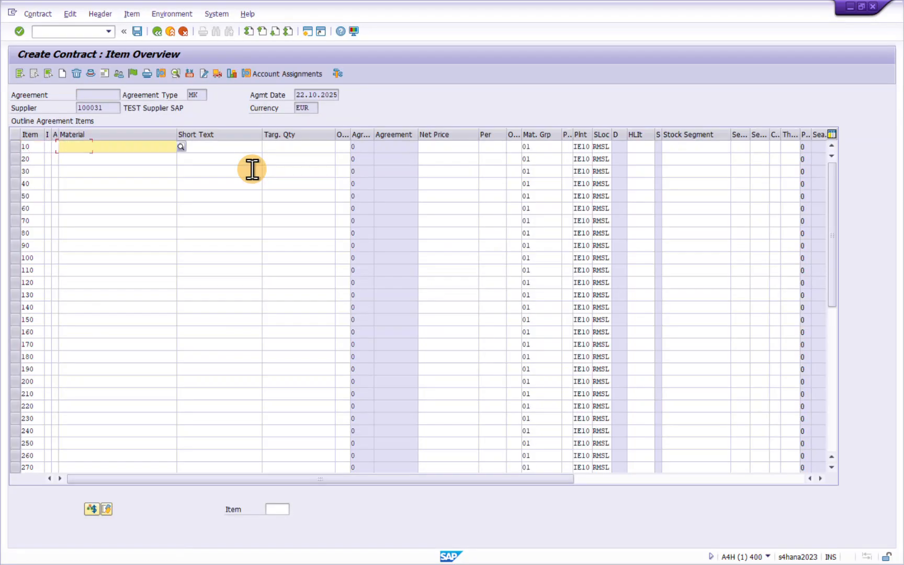
pyautogui.press('BackSpace')
pyautogui.press('Return')
# Enter target quantity 100000 and net price 10, then save the quantity contract despite the warning
pyautogui.press('Tab')
pyautogui.press('Tab')
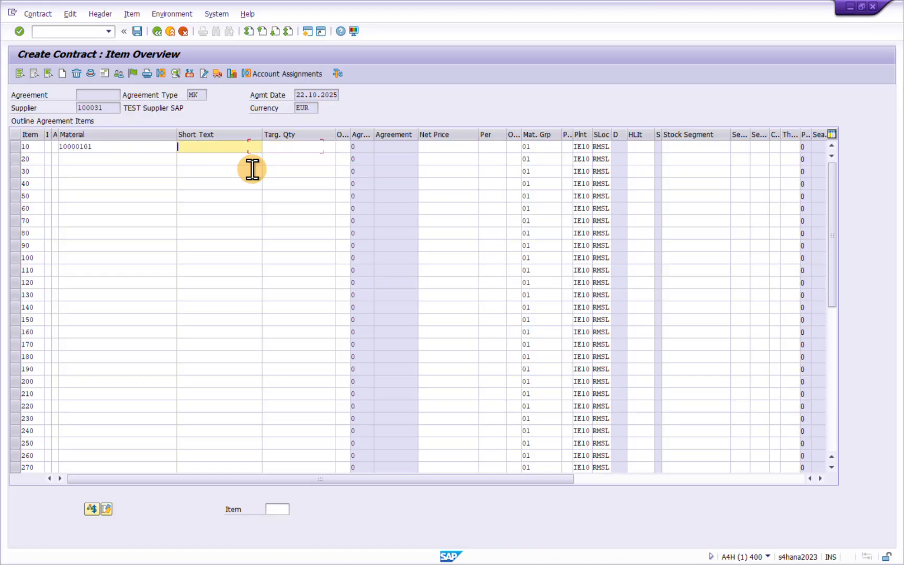
pyautogui.press('BackSpace')
pyautogui.press('Return')
pyautogui.write('100000')
pyautogui.press('Tab')
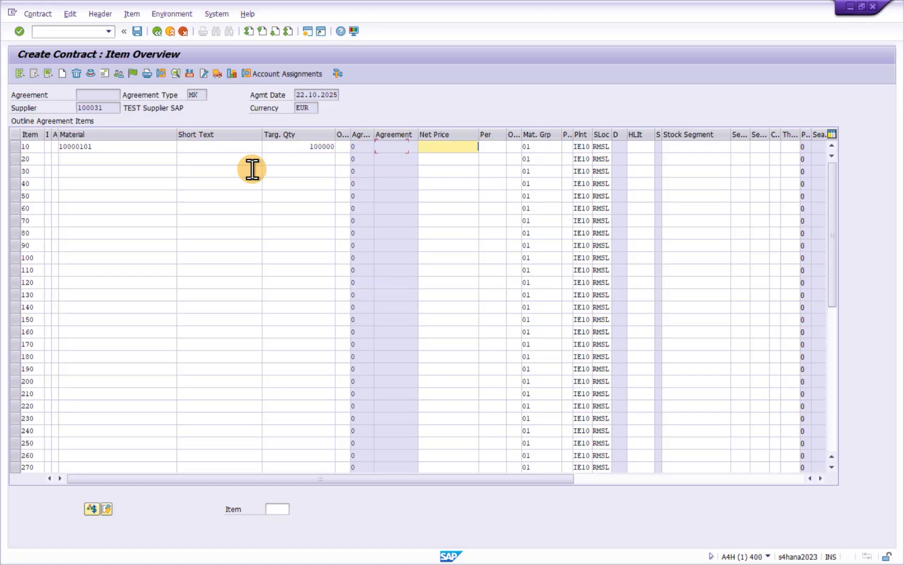
pyautogui.press('Tab')
pyautogui.hotkey('shift', 'Tab')
pyautogui.write('10')
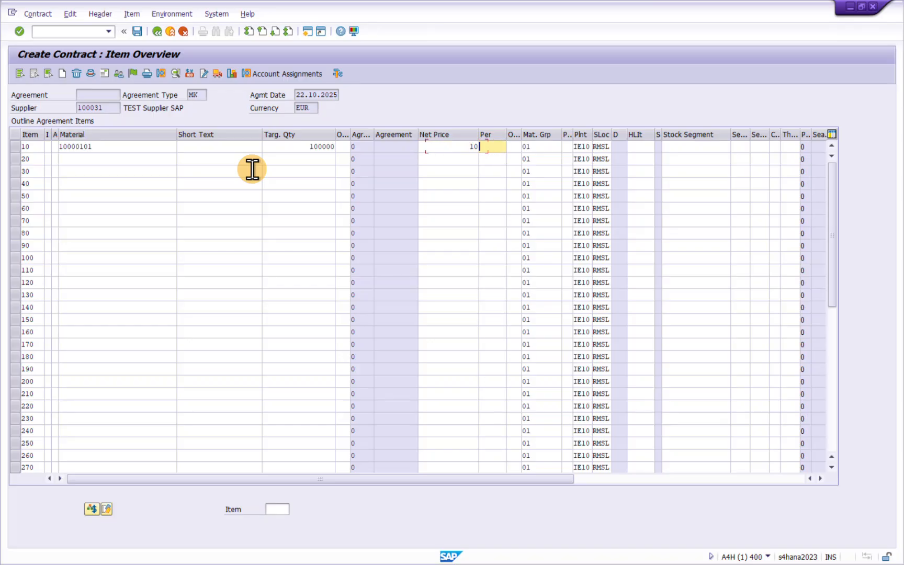
pyautogui.write('1')
pyautogui.press('Return')
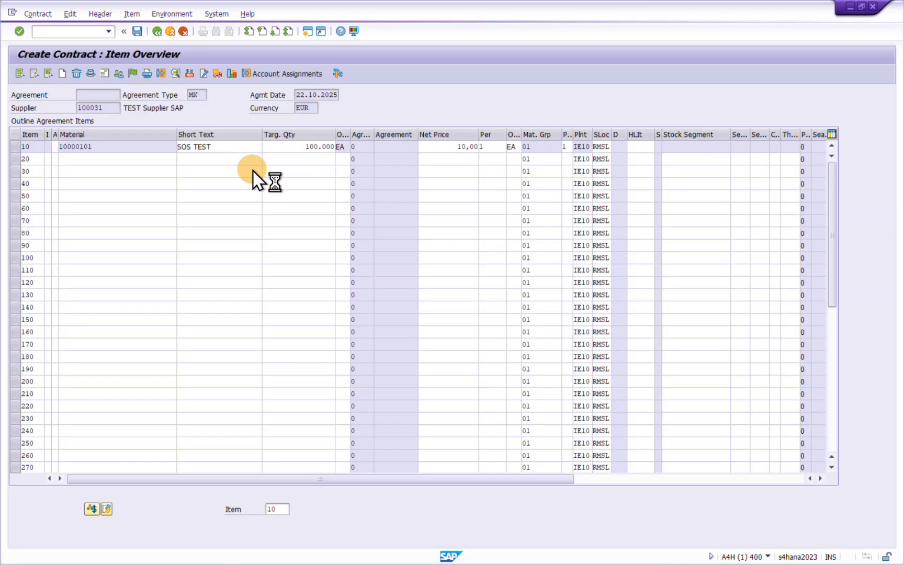
pyautogui.click(136, 30)
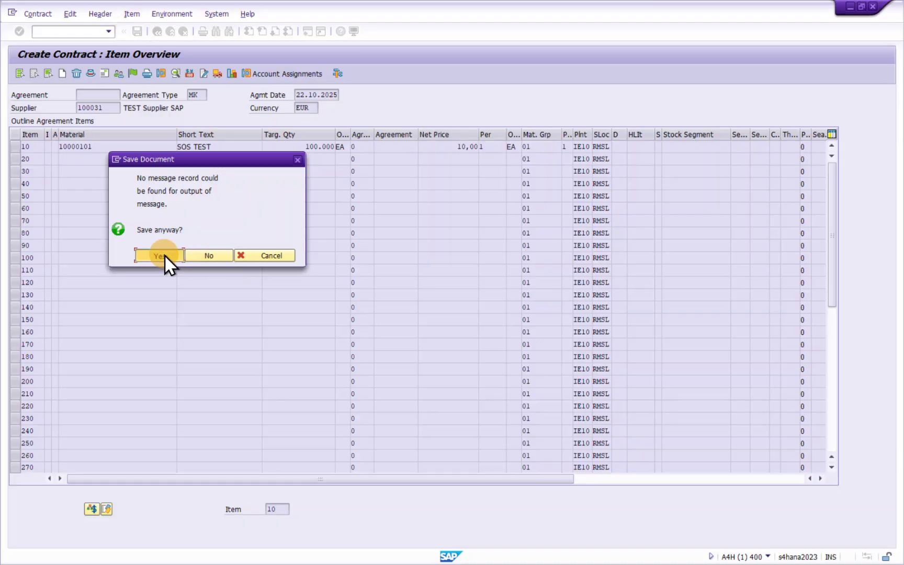
pyautogui.click(165, 255)
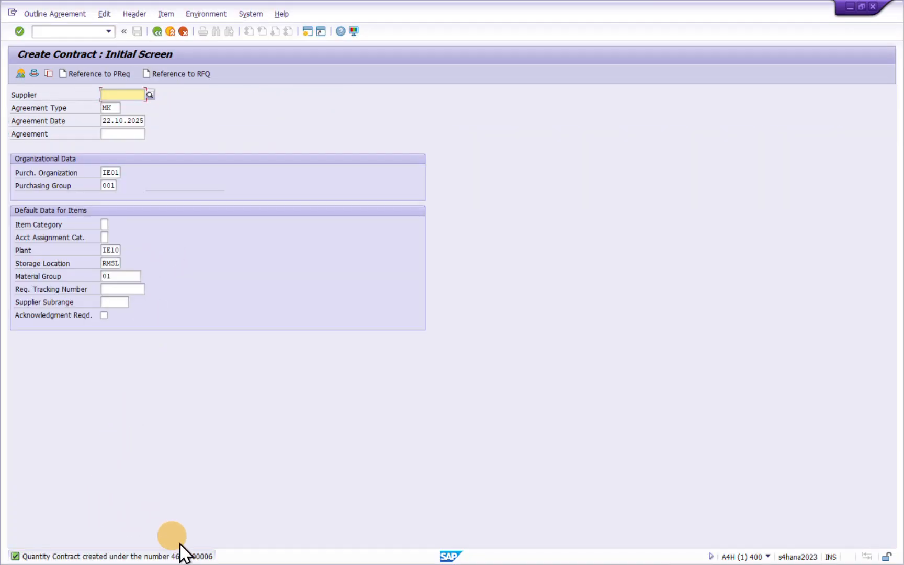
# Leave ME31K for the SAP Easy Access menu
pyautogui.click(157, 30)
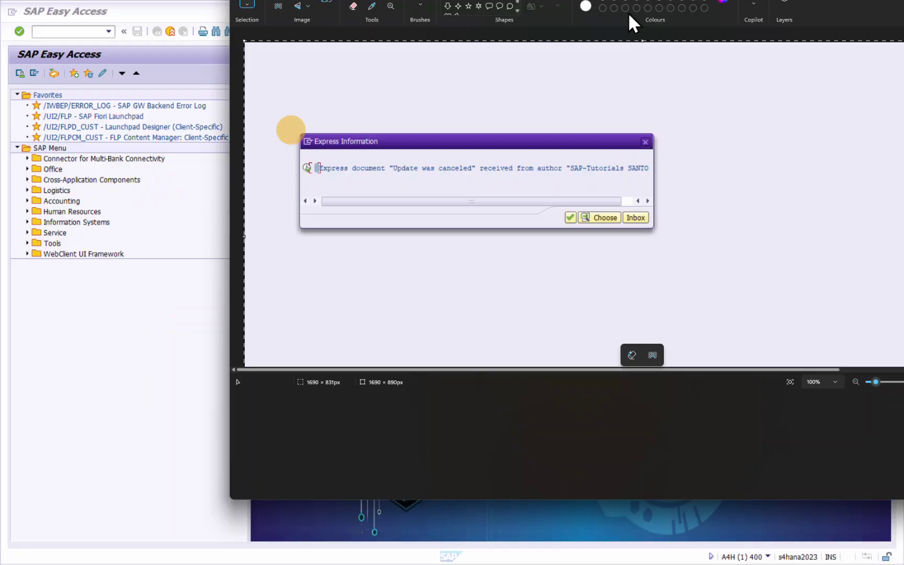
pyautogui.moveTo(628, 12); pyautogui.dragTo(460, 164)
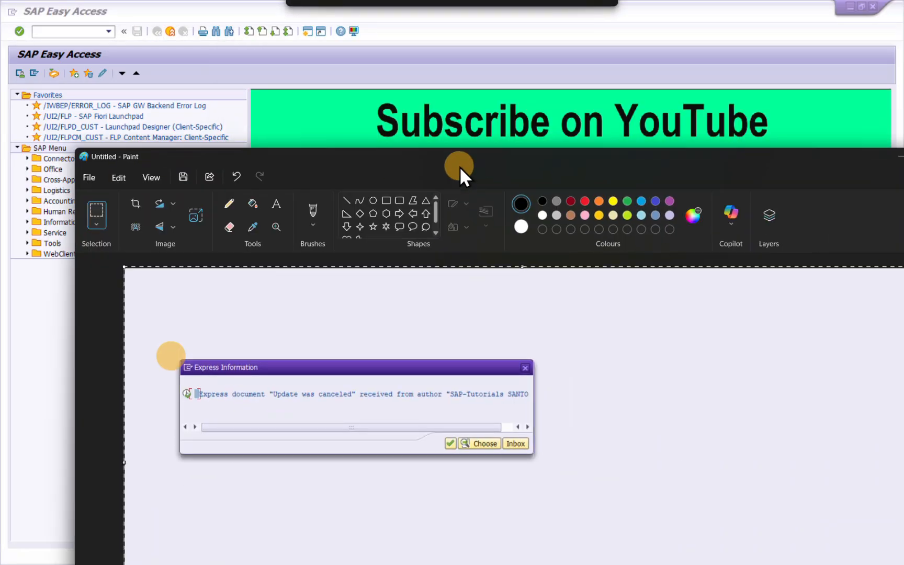
pyautogui.doubleClick(459, 164)
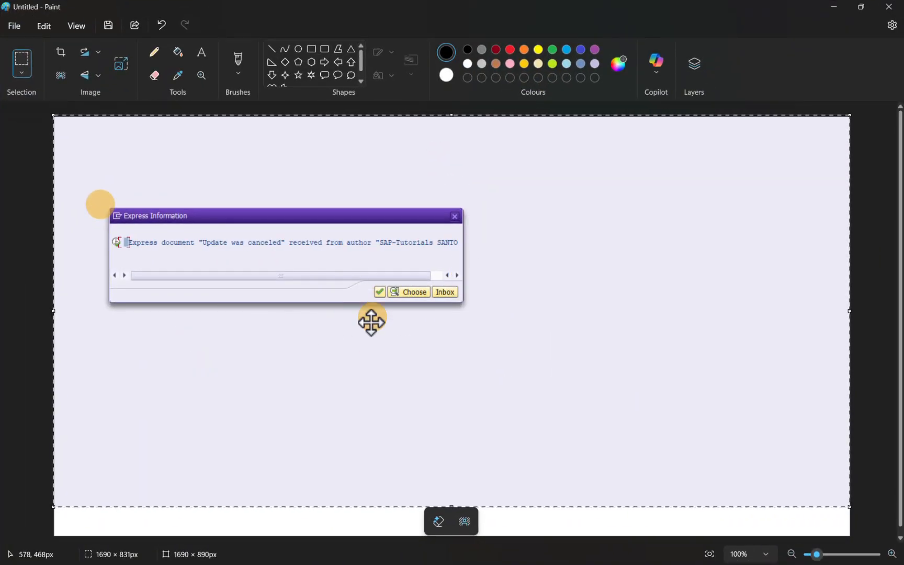
pyautogui.click(167, 329)
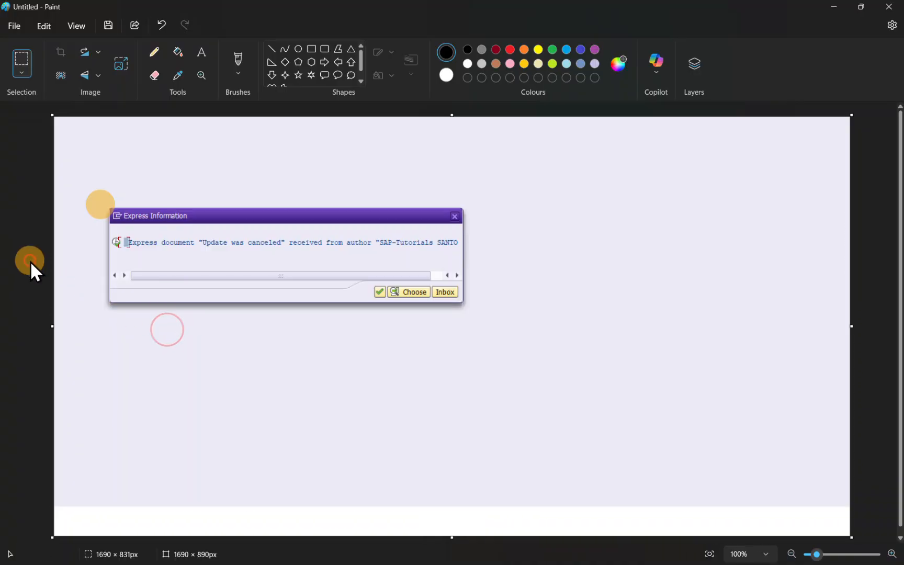
pyautogui.click(835, 8)
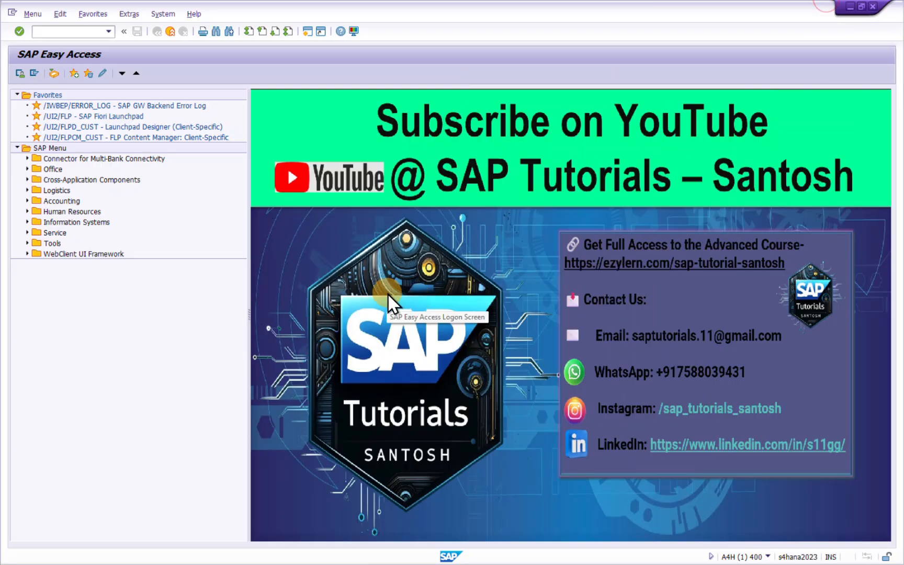